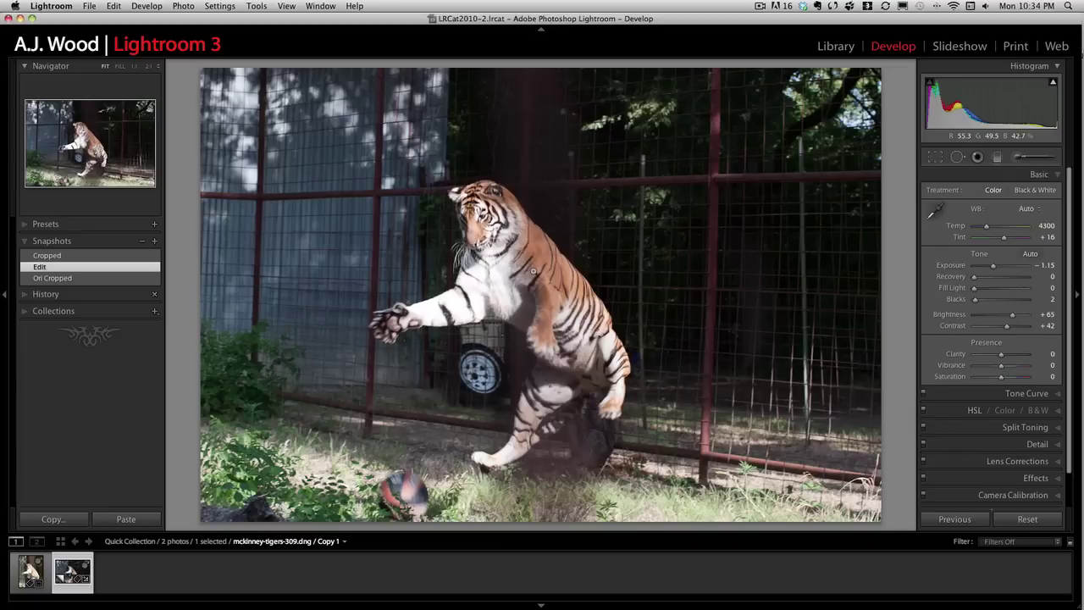
- Send the tiger photo from Lightroom to Adobe Photoshop CS5 for editing and switch to Photoshop
{"action": "right_click", "coordinate": [534, 270]}
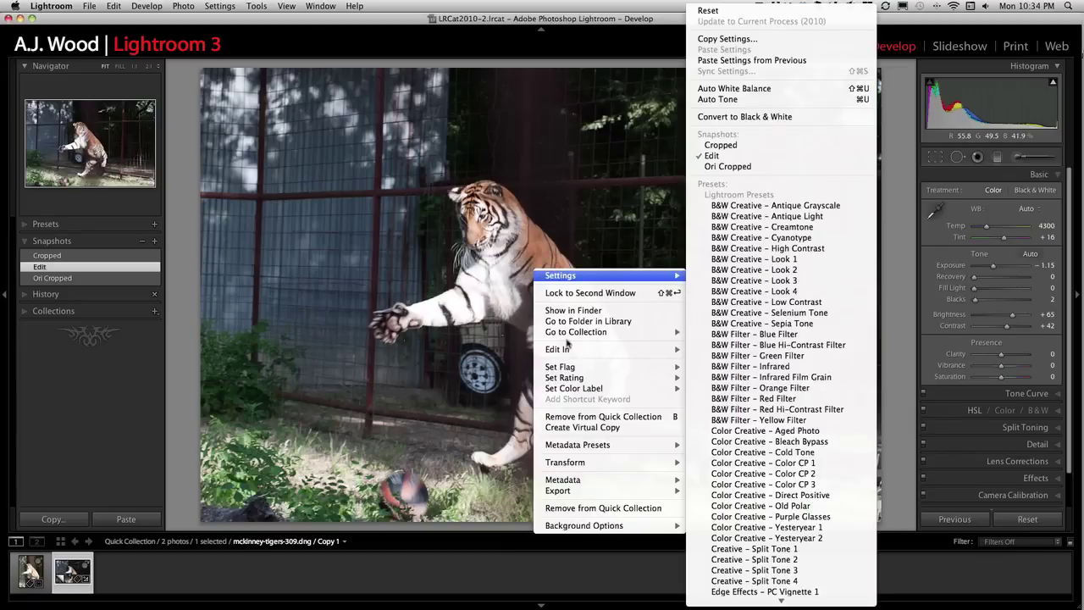
{"action": "mouse_move", "coordinate": [570, 349]}
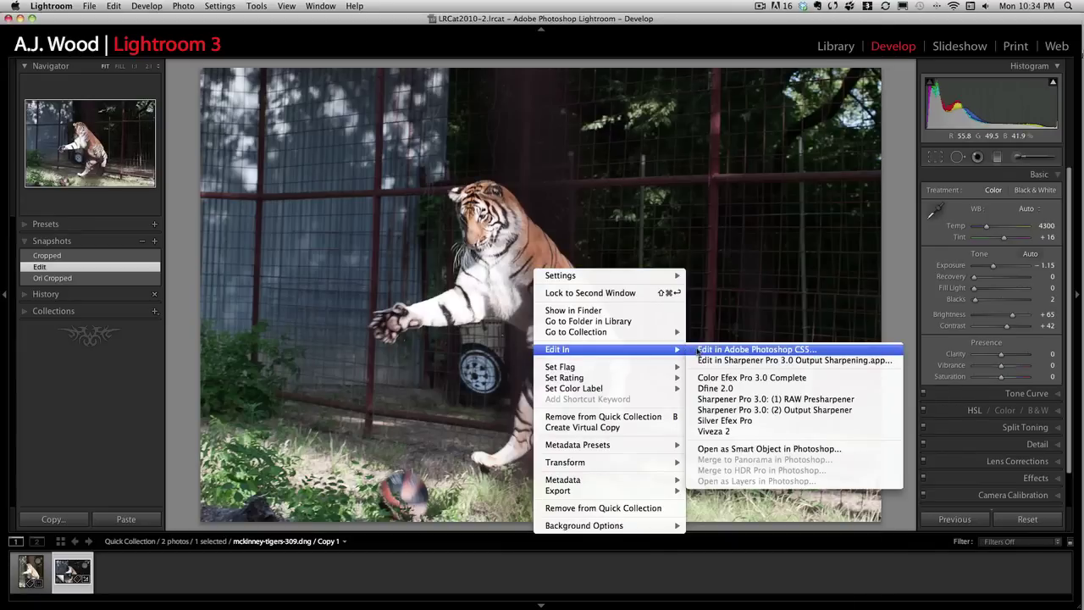
{"action": "left_click", "coordinate": [702, 349]}
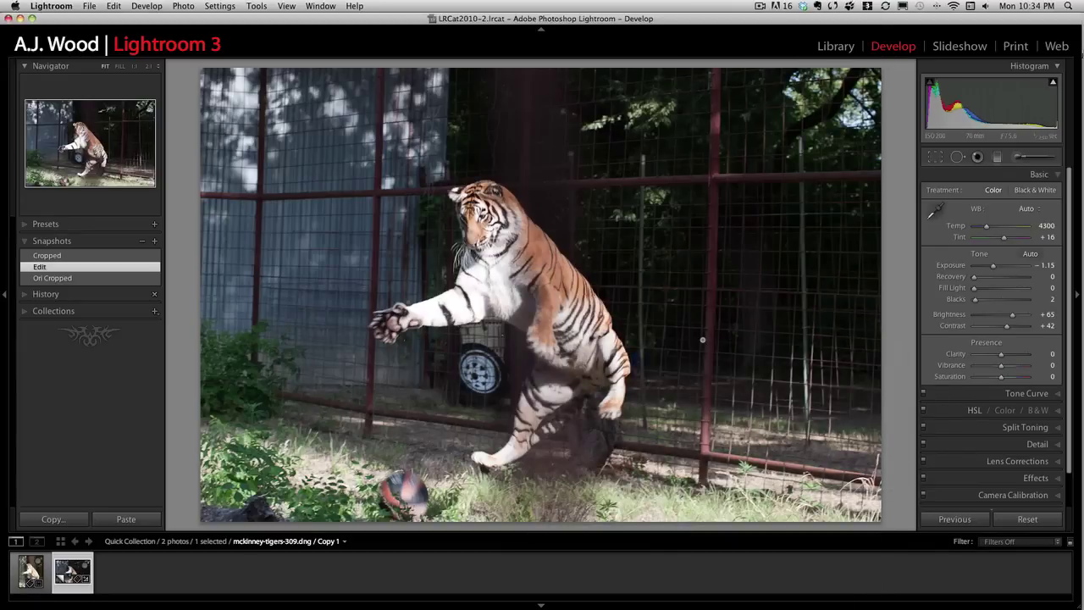
{"action": "key", "text": "super+Tab"}
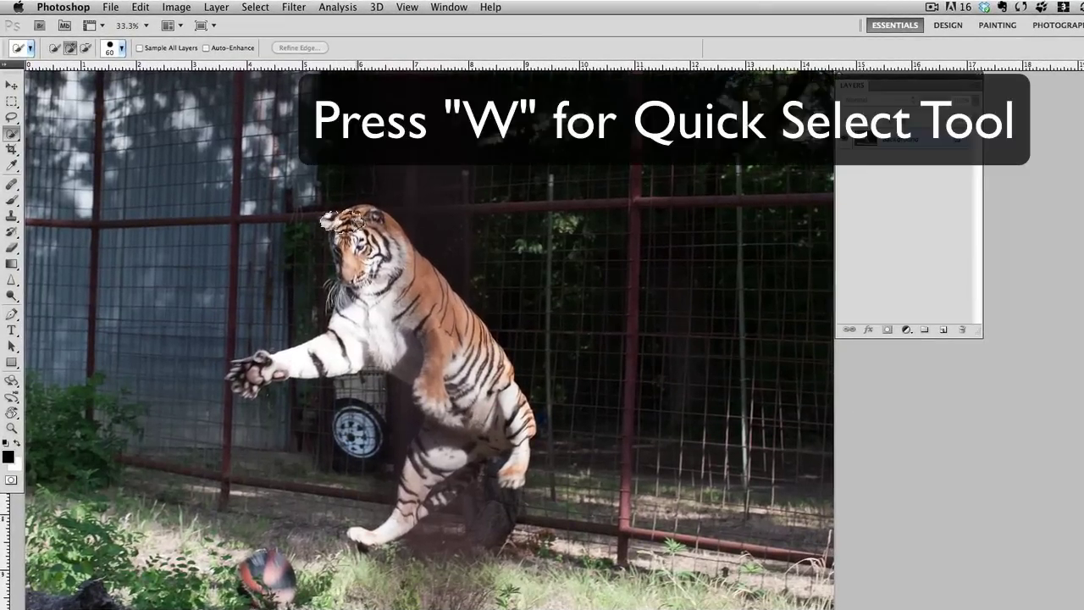
- Select the whole tiger, including its outstretched paw and hind legs, with the Quick Selection tool
{"action": "left_click_drag", "start_coordinate": [421, 288], "coordinate": [503, 408]}
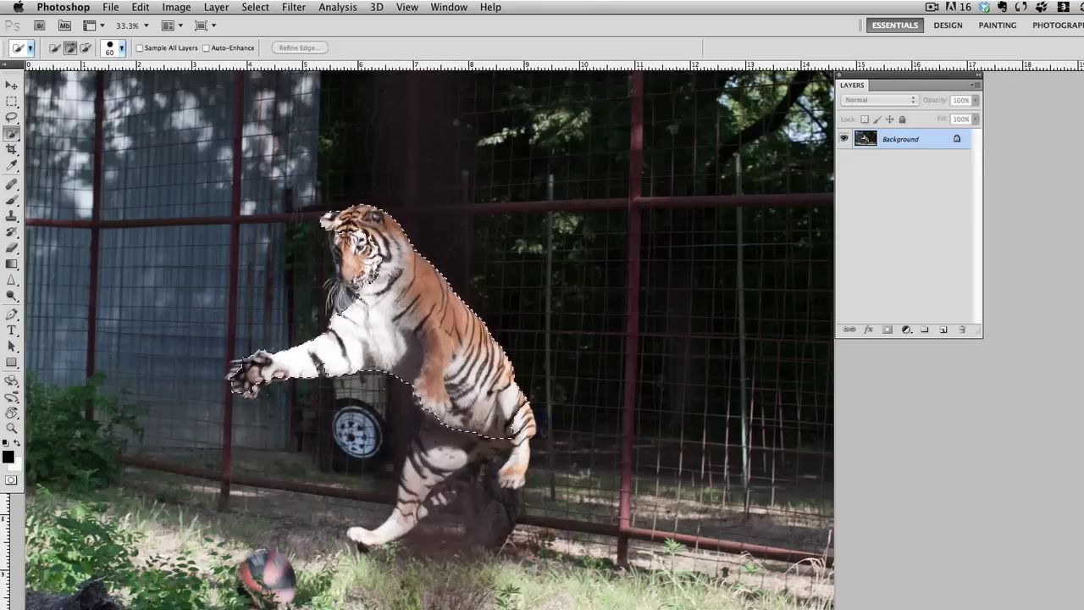
{"action": "left_click_drag", "start_coordinate": [477, 421], "coordinate": [400, 521]}
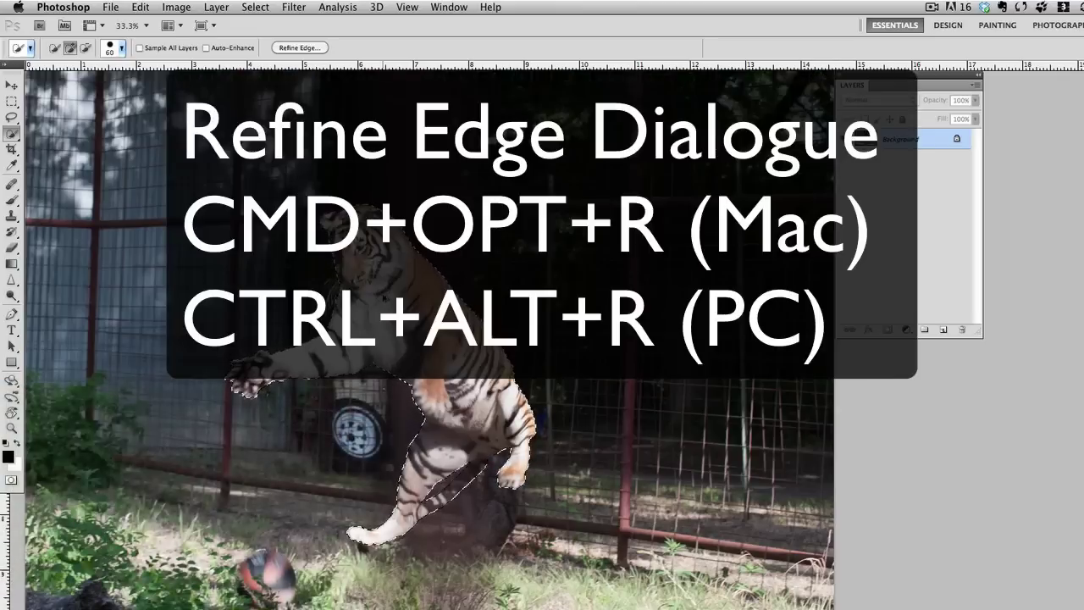
- Refine the selection's edge with Smart Radius at 3.7 px and brush over the whiskers beside the tiger's chin
{"action": "key", "text": "super+alt+r"}
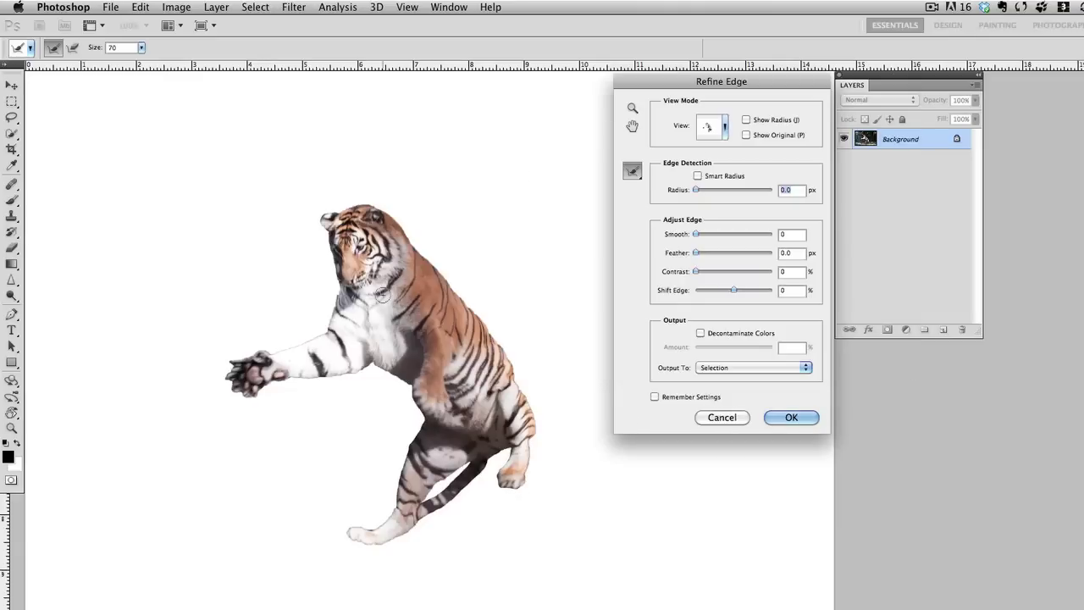
{"action": "left_click", "coordinate": [698, 176]}
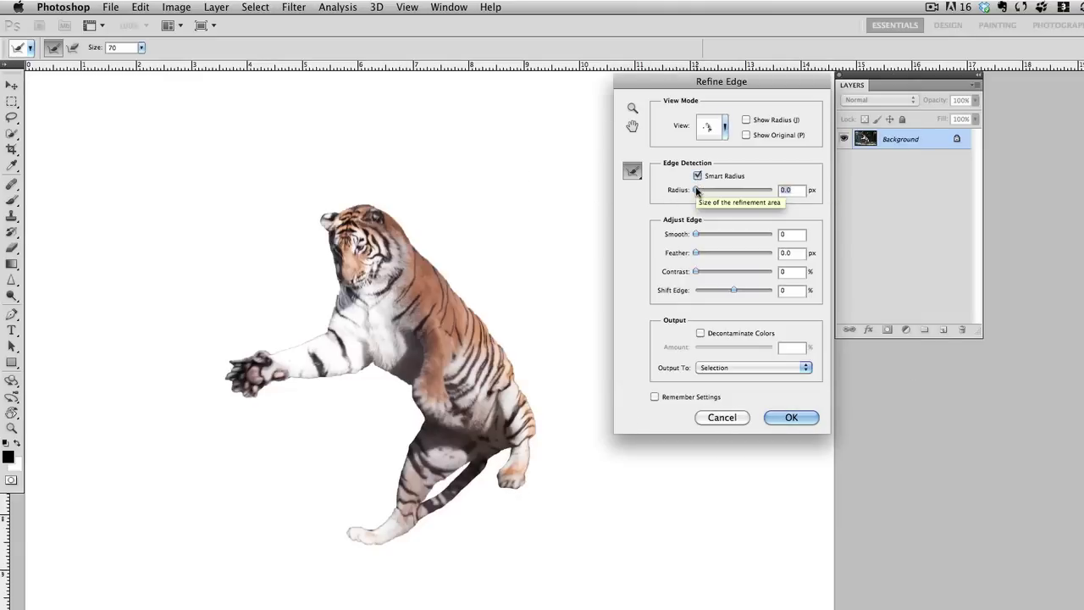
{"action": "left_click_drag", "start_coordinate": [695, 191], "coordinate": [712, 191]}
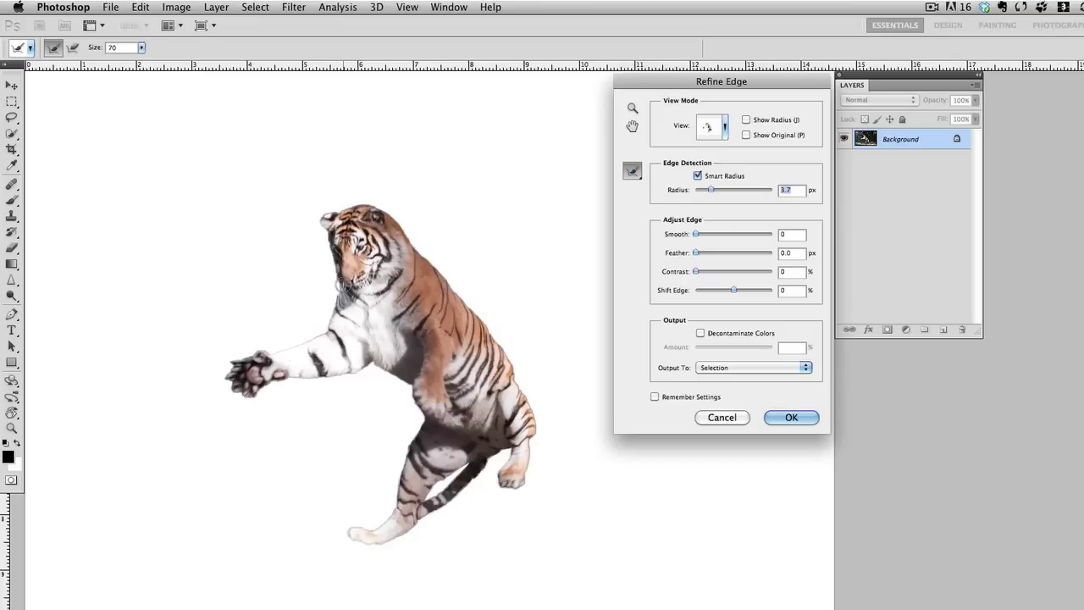
{"action": "mouse_move", "coordinate": [343, 286]}
{"action": "left_mouse_down"}
{"action": "mouse_move", "coordinate": [329, 316]}
{"action": "mouse_move", "coordinate": [341, 281]}
{"action": "mouse_move", "coordinate": [321, 300]}
{"action": "mouse_move", "coordinate": [340, 281]}
{"action": "mouse_move", "coordinate": [319, 294]}
{"action": "mouse_move", "coordinate": [319, 307]}
{"action": "left_mouse_up"}
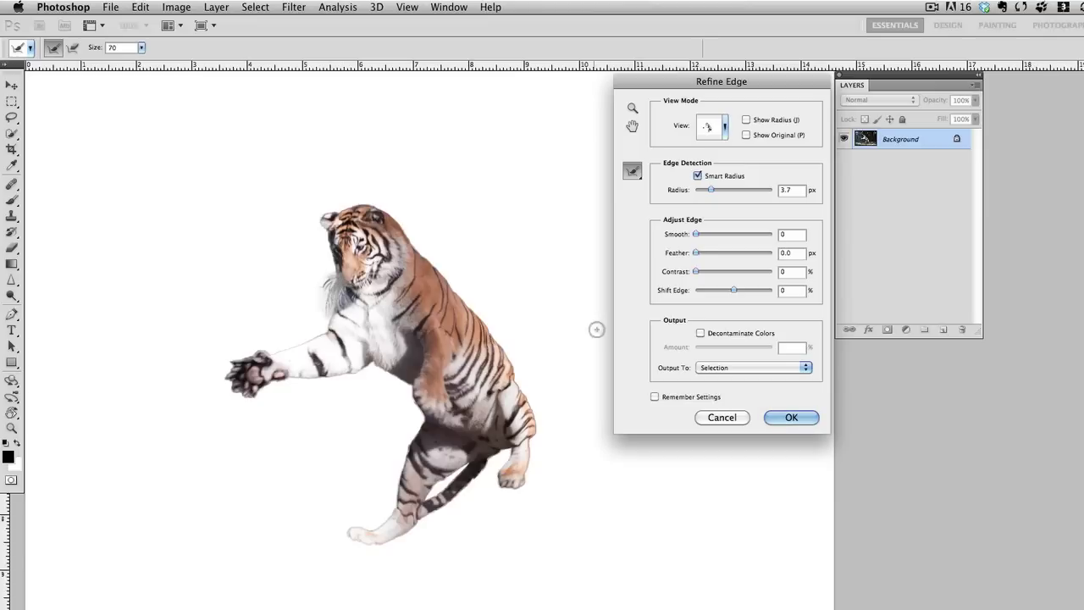
- Decontaminate the edge colors by 50% and output the refined selection to a new layer with layer mask
{"action": "left_click", "coordinate": [701, 334]}
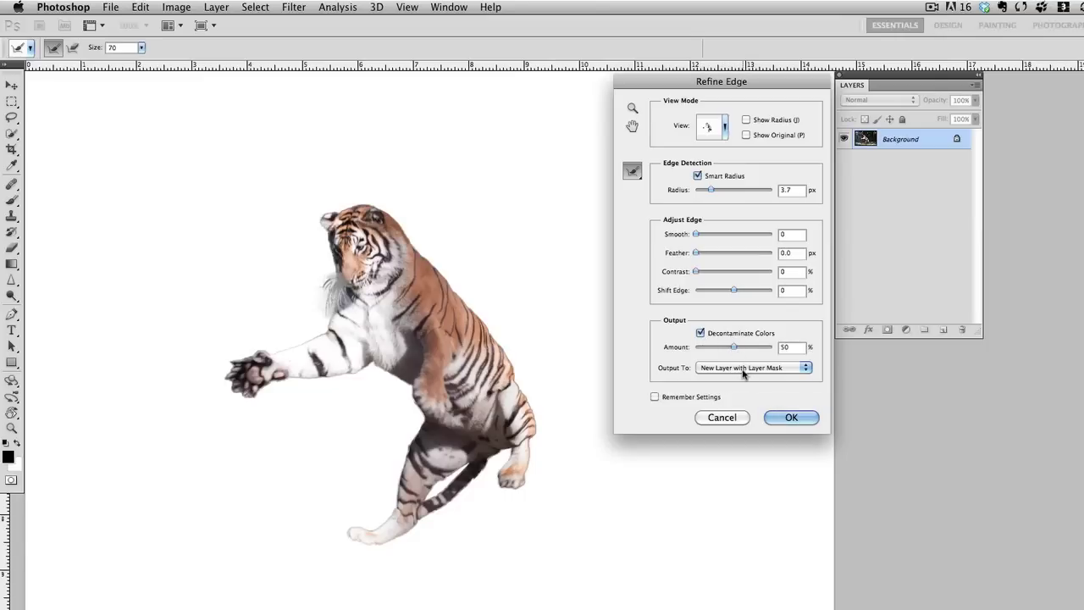
{"action": "left_click", "coordinate": [782, 419]}
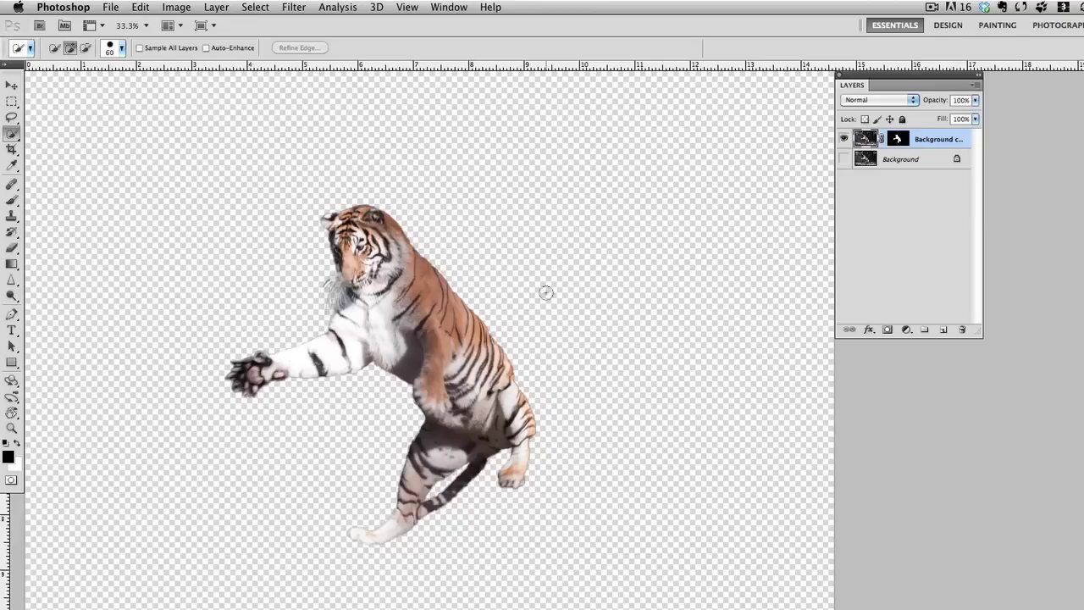
- Show the Background layer again and move the cut-out tiger to the right half of the photo, slightly higher than the original
{"action": "left_click", "coordinate": [843, 160]}
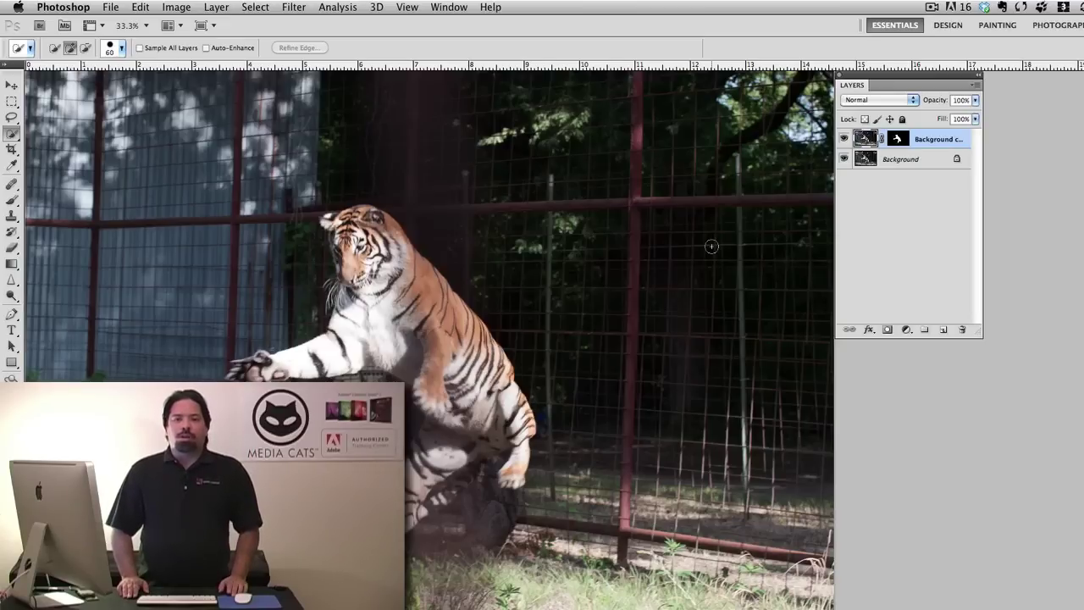
{"action": "key", "text": "v"}
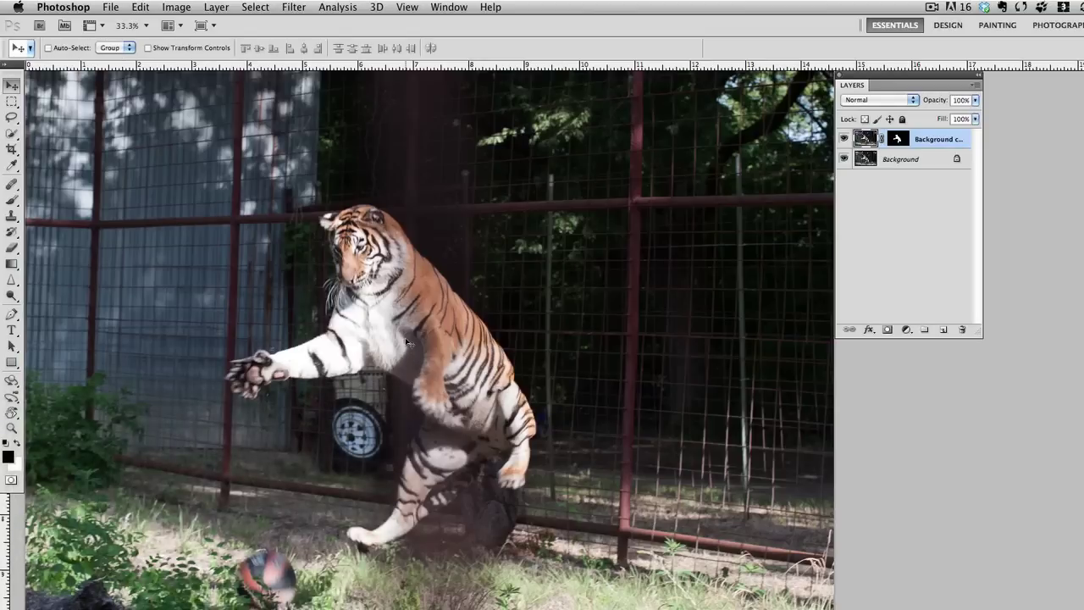
{"action": "left_click_drag", "start_coordinate": [407, 342], "coordinate": [676, 313]}
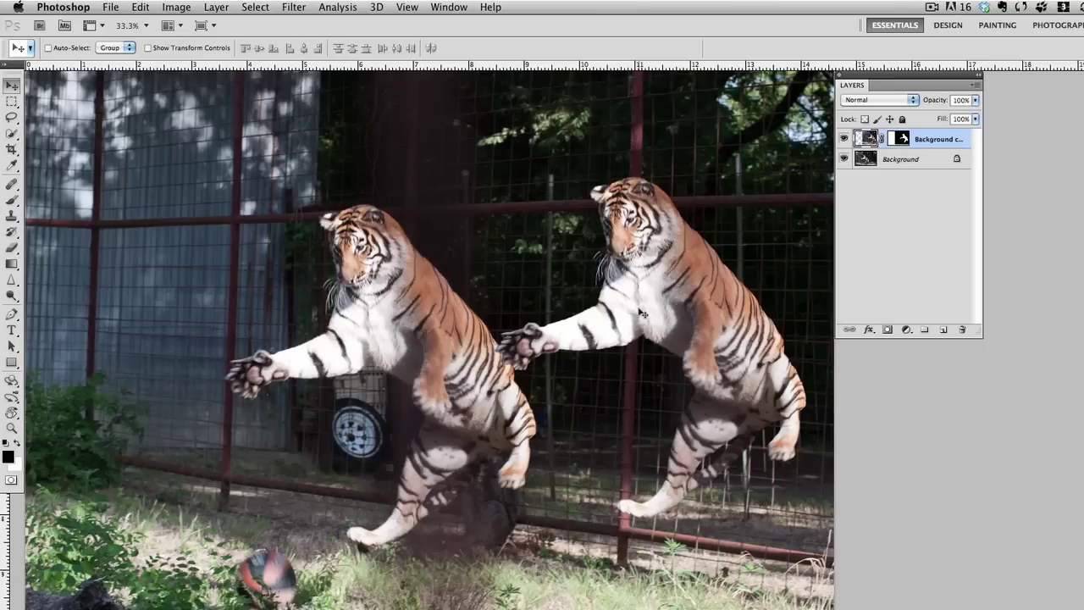
- Outline the original tiger loosely on the Background layer with the Lasso tool, leaving a small margin all around
{"action": "key", "text": "alt+bracketleft"}
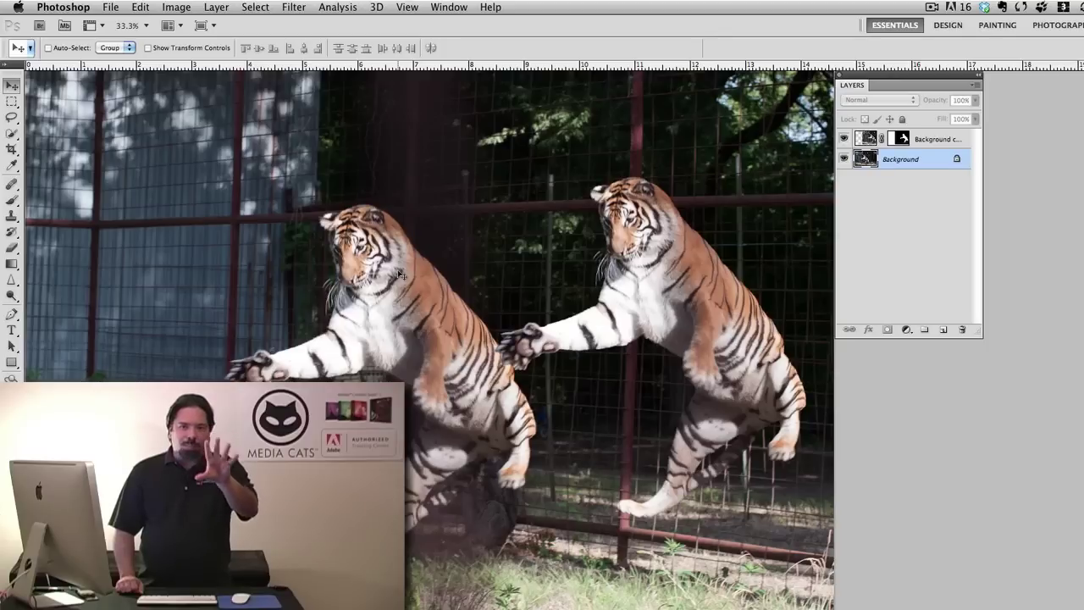
{"action": "key", "text": "l"}
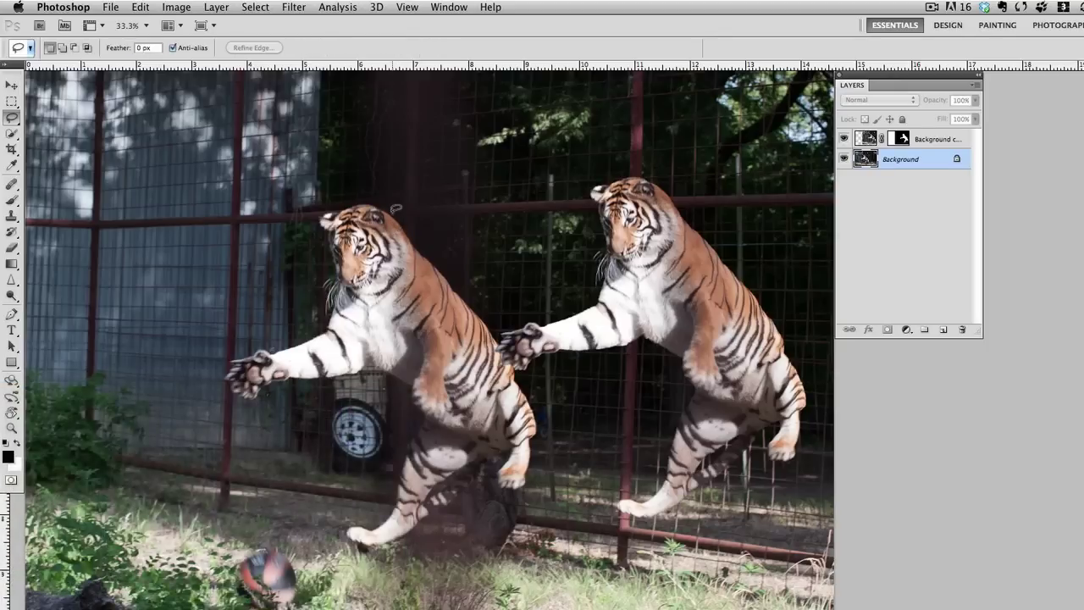
{"action": "mouse_move", "coordinate": [390, 207]}
{"action": "left_mouse_down"}
{"action": "mouse_move", "coordinate": [490, 312]}
{"action": "mouse_move", "coordinate": [525, 376]}
{"action": "mouse_move", "coordinate": [544, 448]}
{"action": "left_mouse_up"}
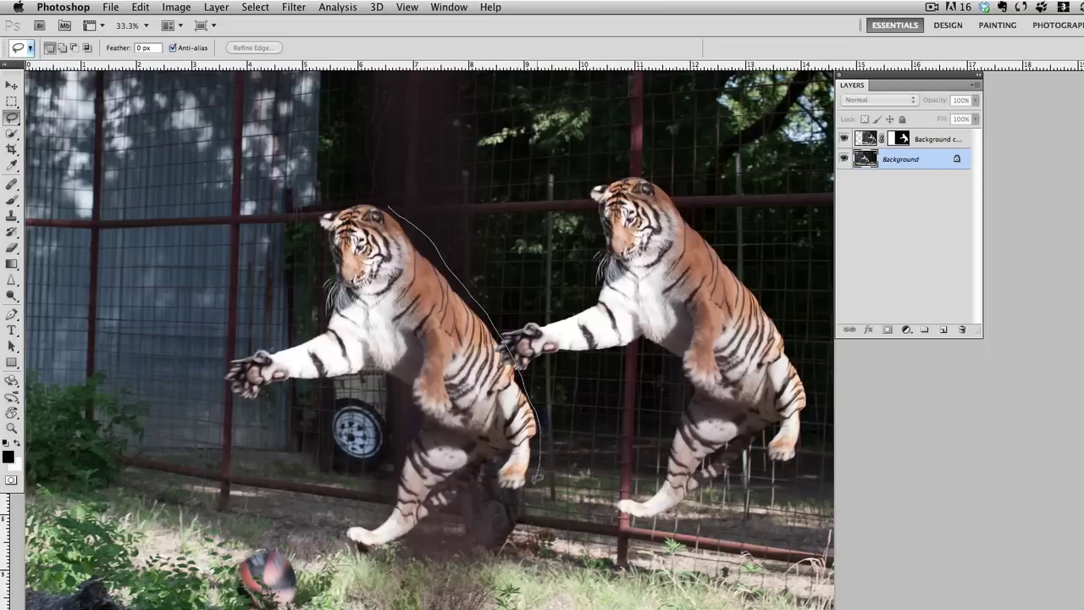
{"action": "left_click_drag", "start_coordinate": [514, 492], "coordinate": [496, 487]}
{"action": "mouse_move", "coordinate": [447, 514]}
{"action": "left_mouse_down"}
{"action": "mouse_move", "coordinate": [396, 546]}
{"action": "mouse_move", "coordinate": [342, 539]}
{"action": "mouse_move", "coordinate": [340, 524]}
{"action": "mouse_move", "coordinate": [378, 512]}
{"action": "mouse_move", "coordinate": [406, 439]}
{"action": "left_mouse_up"}
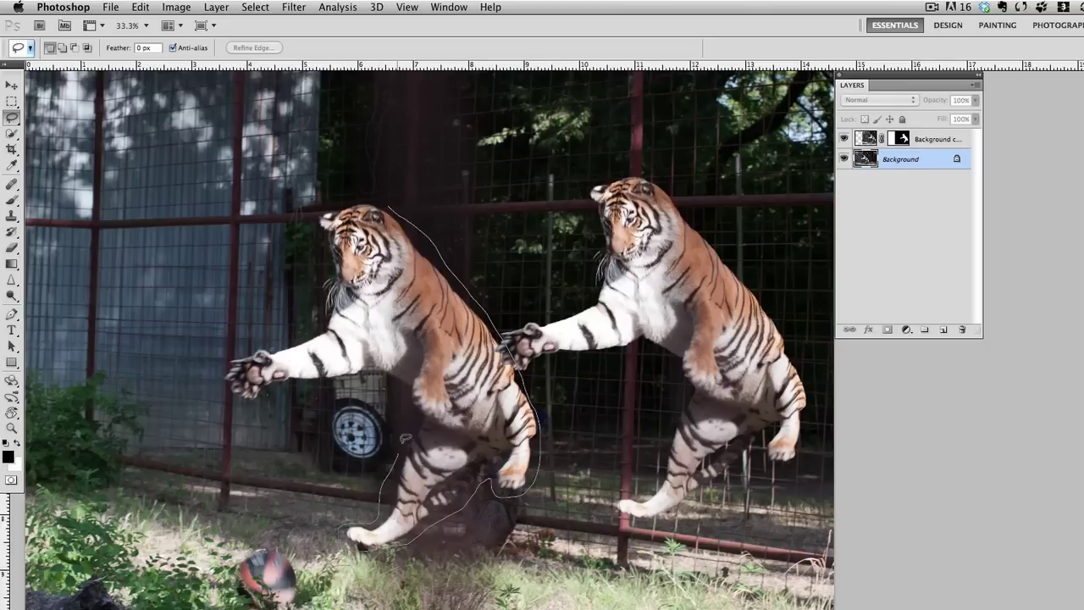
{"action": "mouse_move", "coordinate": [409, 395]}
{"action": "left_mouse_down"}
{"action": "mouse_move", "coordinate": [356, 376]}
{"action": "mouse_move", "coordinate": [256, 395]}
{"action": "left_mouse_up"}
{"action": "mouse_move", "coordinate": [219, 355]}
{"action": "left_mouse_down"}
{"action": "mouse_move", "coordinate": [297, 336]}
{"action": "mouse_move", "coordinate": [318, 308]}
{"action": "mouse_move", "coordinate": [317, 208]}
{"action": "mouse_move", "coordinate": [396, 202]}
{"action": "left_mouse_up"}
- Fill the lassoed area with Content-Aware in Normal mode at 100% opacity, and deselect it
{"action": "key", "text": "shift"}
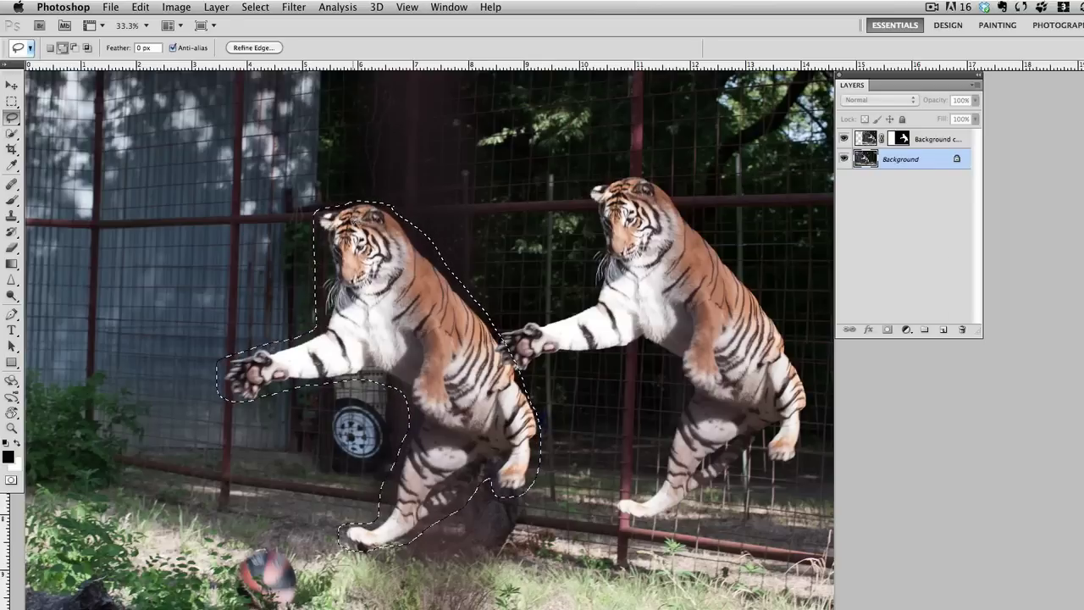
{"action": "key", "text": "shift+BackSpace"}
{"action": "left_click_drag", "start_coordinate": [726, 260], "coordinate": [554, 144]}
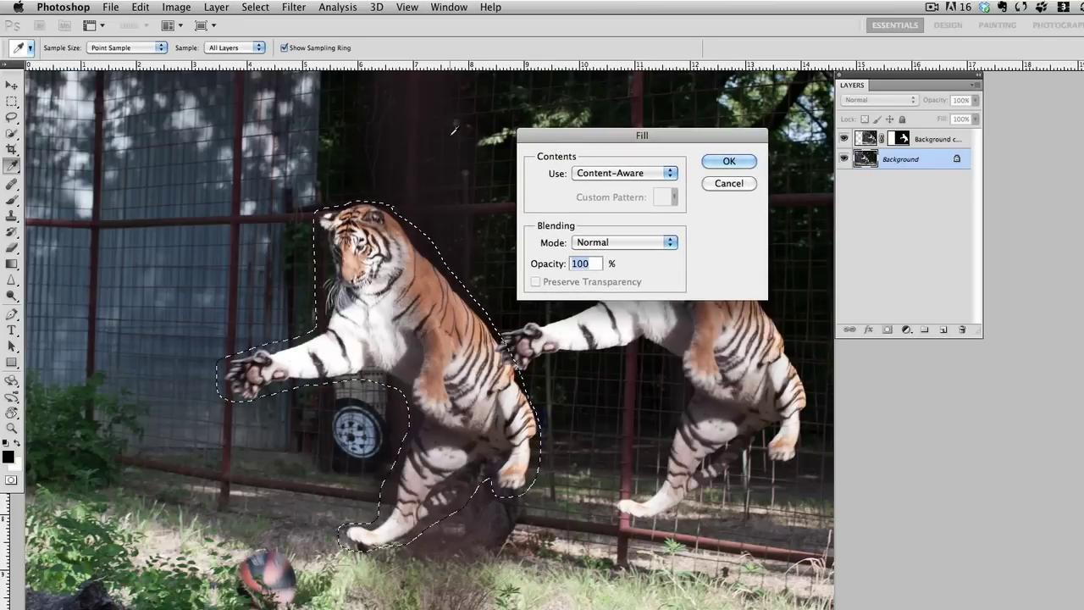
{"action": "key", "text": "Return"}
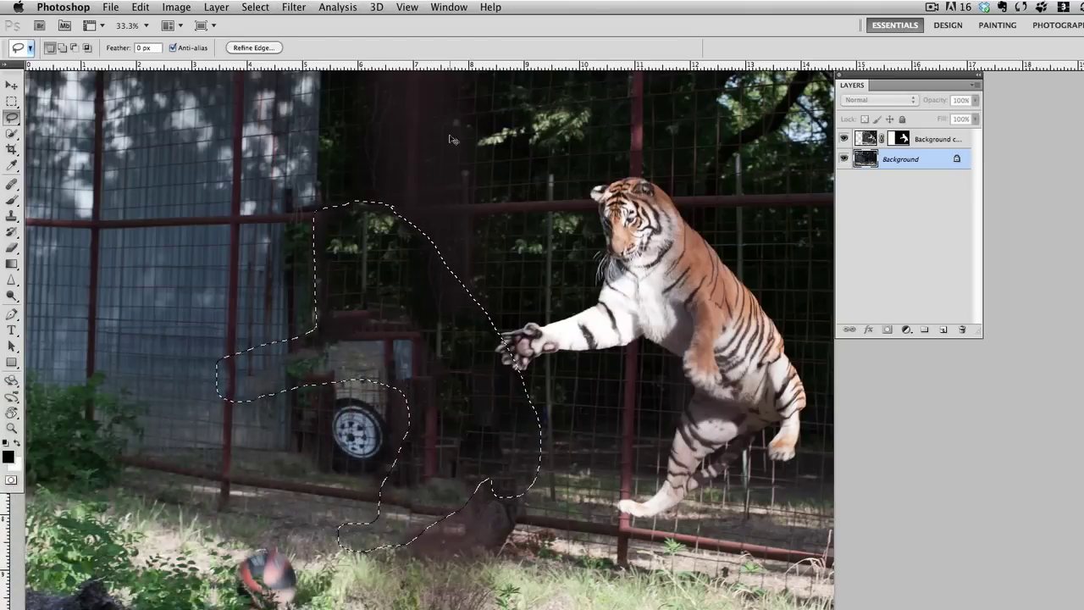
{"action": "key", "text": "super+d"}
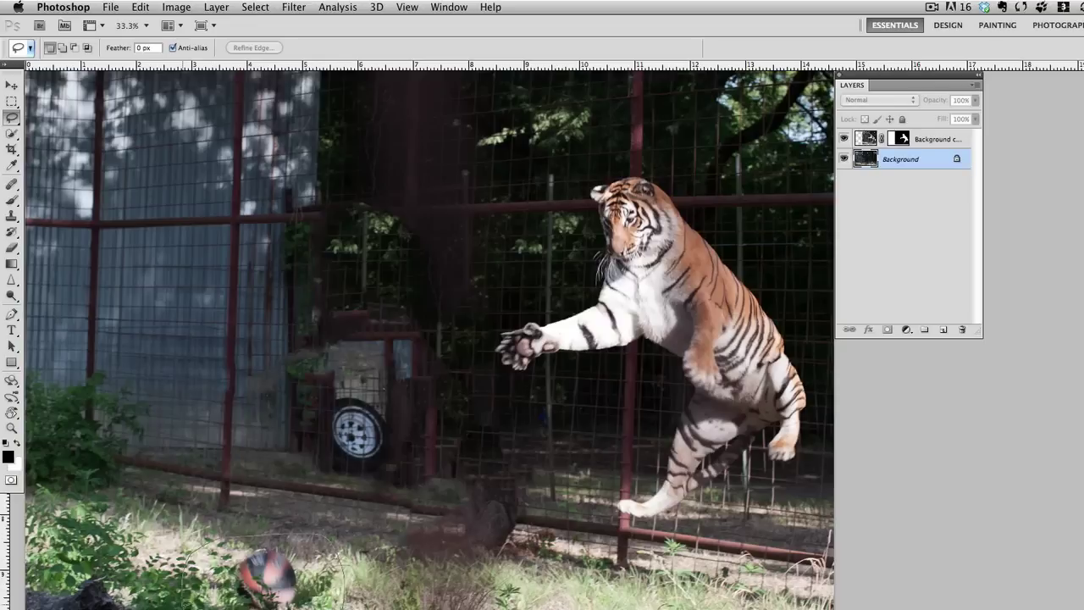
- Lasso the ball with some surrounding grass, copy it to a new layer, and move the copy right, below the tiger's front paw
{"action": "left_click_drag", "start_coordinate": [342, 607], "coordinate": [273, 607]}
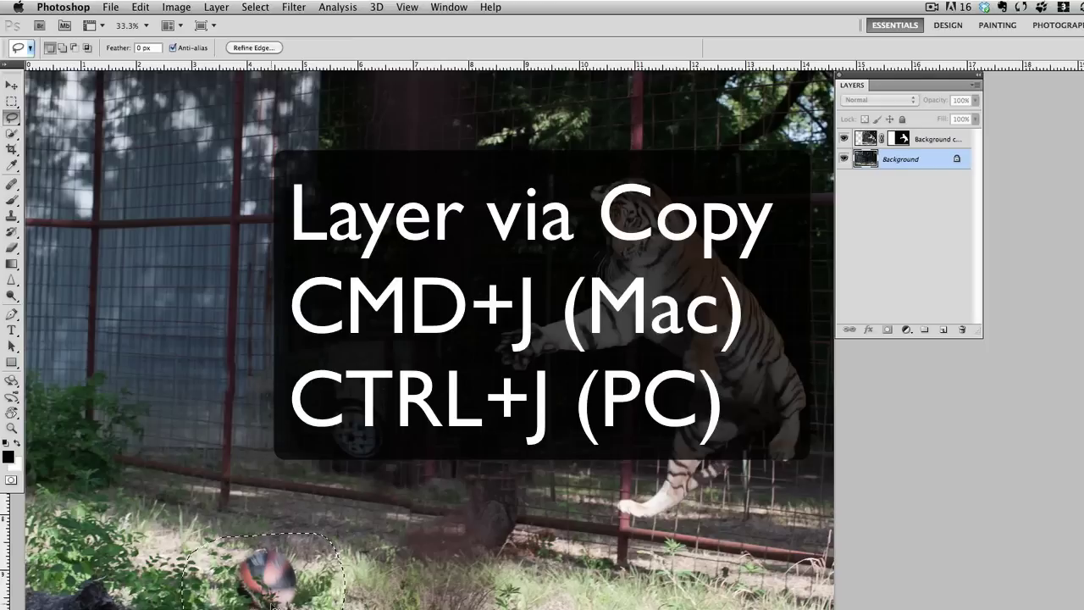
{"action": "key", "text": "super+j"}
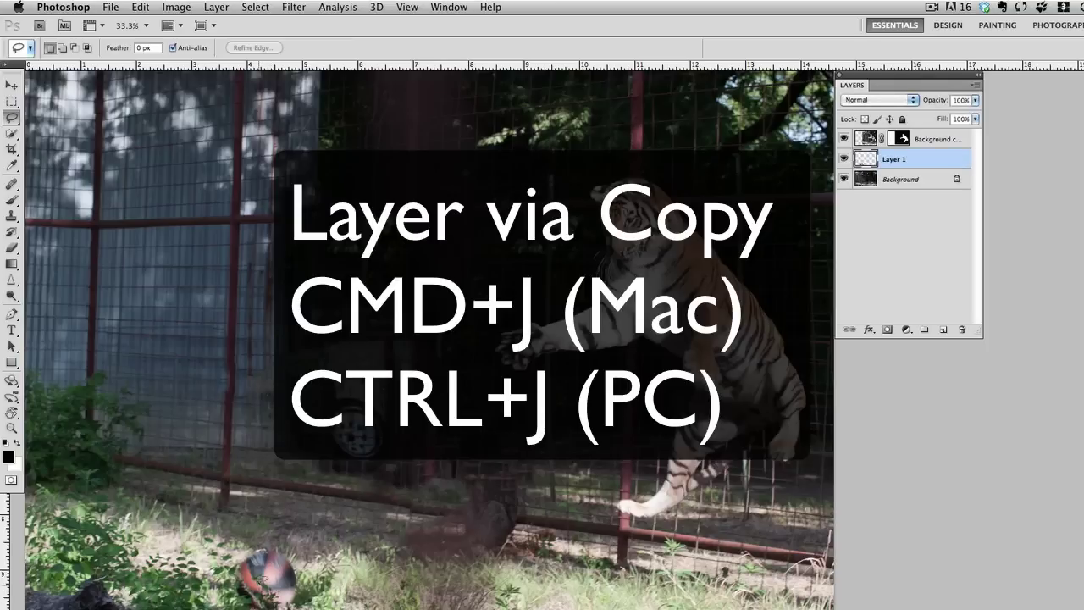
{"action": "key", "text": "v"}
{"action": "left_click_drag", "start_coordinate": [262, 588], "coordinate": [533, 587]}
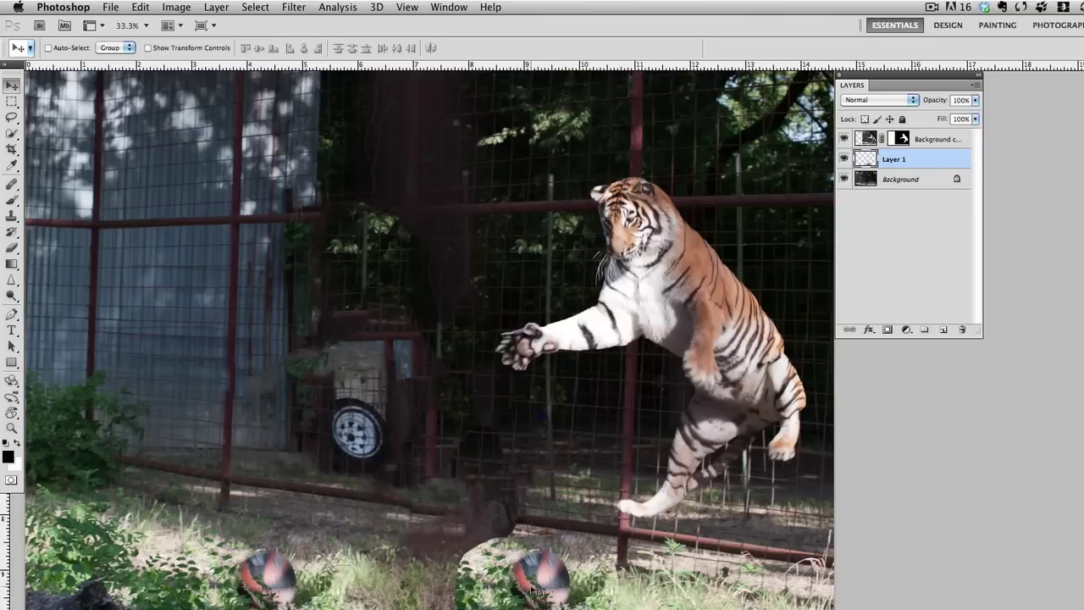
- Erase the hard edges around the copied ball with a size 100 eraser so it blends into the grass
{"action": "left_click", "coordinate": [537, 600], "text": "super"}
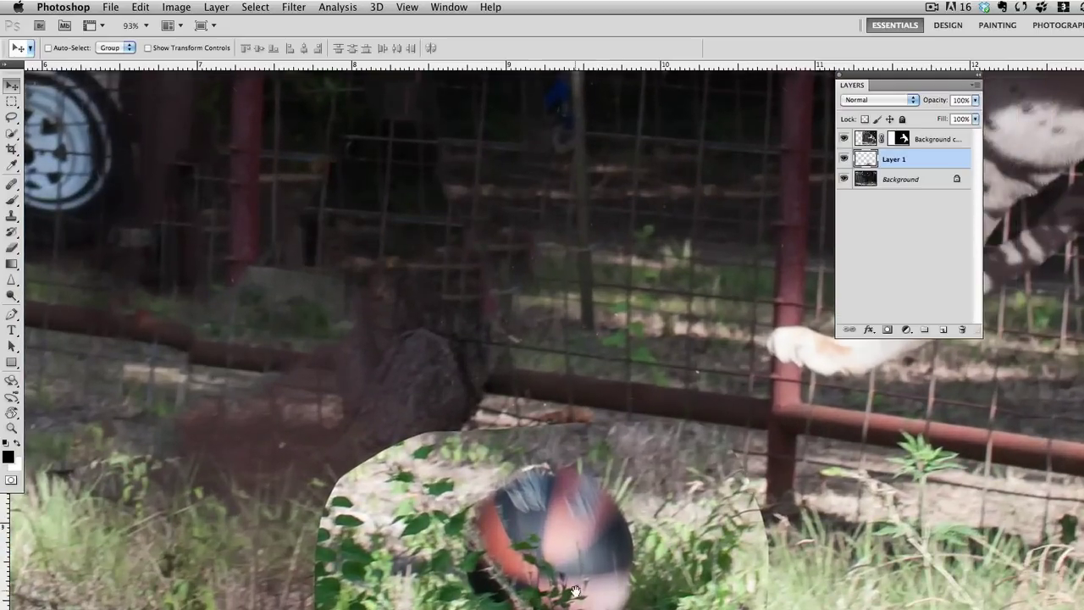
{"action": "mouse_move", "coordinate": [575, 591]}
{"action": "left_mouse_down"}
{"action": "mouse_move", "coordinate": [463, 440]}
{"action": "mouse_move", "coordinate": [442, 379]}
{"action": "left_mouse_up"}
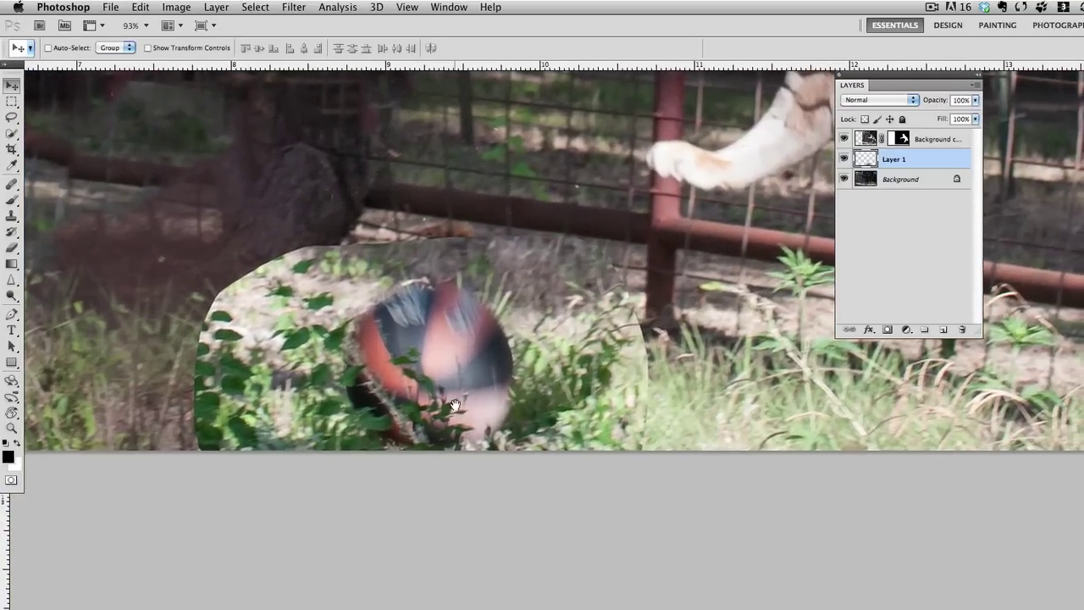
{"action": "key", "text": "e"}
{"action": "mouse_move", "coordinate": [478, 217]}
{"action": "left_mouse_down"}
{"action": "mouse_move", "coordinate": [439, 225]}
{"action": "mouse_move", "coordinate": [522, 239]}
{"action": "mouse_move", "coordinate": [340, 241]}
{"action": "mouse_move", "coordinate": [374, 244]}
{"action": "mouse_move", "coordinate": [331, 261]}
{"action": "mouse_move", "coordinate": [370, 257]}
{"action": "mouse_move", "coordinate": [352, 272]}
{"action": "mouse_move", "coordinate": [441, 250]}
{"action": "mouse_move", "coordinate": [521, 252]}
{"action": "mouse_move", "coordinate": [538, 265]}
{"action": "mouse_move", "coordinate": [520, 270]}
{"action": "mouse_move", "coordinate": [526, 285]}
{"action": "mouse_move", "coordinate": [502, 266]}
{"action": "mouse_move", "coordinate": [525, 304]}
{"action": "mouse_move", "coordinate": [634, 269]}
{"action": "mouse_move", "coordinate": [571, 278]}
{"action": "mouse_move", "coordinate": [652, 282]}
{"action": "mouse_move", "coordinate": [668, 310]}
{"action": "mouse_move", "coordinate": [665, 429]}
{"action": "mouse_move", "coordinate": [652, 311]}
{"action": "mouse_move", "coordinate": [556, 304]}
{"action": "mouse_move", "coordinate": [609, 311]}
{"action": "left_mouse_up"}
{"action": "left_click_drag", "start_coordinate": [615, 436], "coordinate": [578, 476]}
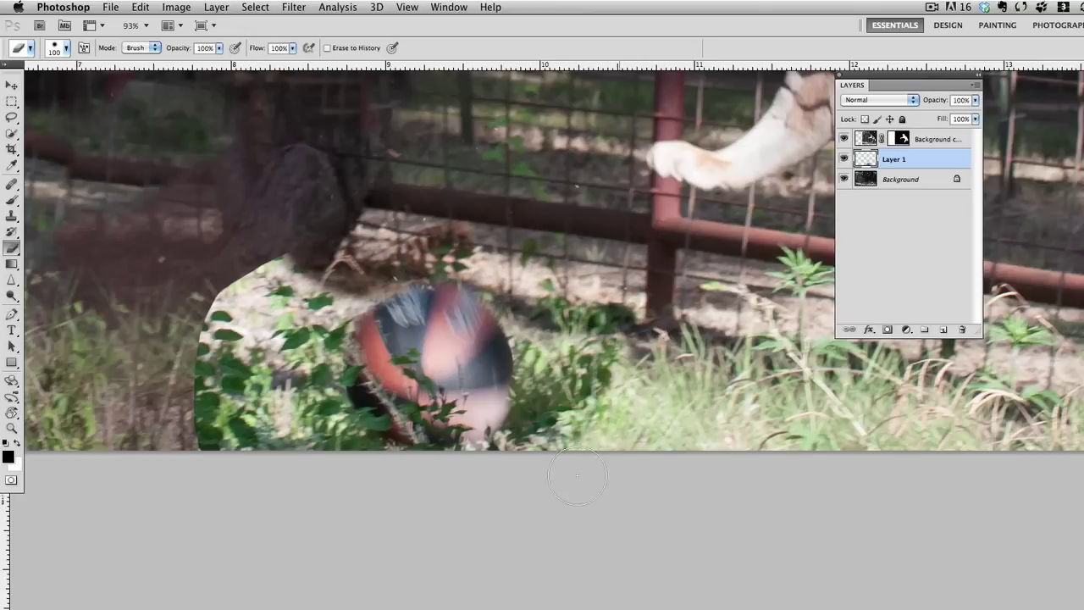
{"action": "mouse_move", "coordinate": [477, 242]}
{"action": "left_mouse_down"}
{"action": "mouse_move", "coordinate": [342, 249]}
{"action": "mouse_move", "coordinate": [224, 270]}
{"action": "mouse_move", "coordinate": [264, 254]}
{"action": "mouse_move", "coordinate": [207, 325]}
{"action": "mouse_move", "coordinate": [314, 234]}
{"action": "mouse_move", "coordinate": [277, 285]}
{"action": "mouse_move", "coordinate": [312, 288]}
{"action": "mouse_move", "coordinate": [222, 302]}
{"action": "mouse_move", "coordinate": [199, 329]}
{"action": "mouse_move", "coordinate": [269, 307]}
{"action": "mouse_move", "coordinate": [238, 332]}
{"action": "mouse_move", "coordinate": [251, 456]}
{"action": "mouse_move", "coordinate": [217, 420]}
{"action": "mouse_move", "coordinate": [261, 397]}
{"action": "mouse_move", "coordinate": [136, 345]}
{"action": "mouse_move", "coordinate": [202, 462]}
{"action": "mouse_move", "coordinate": [262, 388]}
{"action": "mouse_move", "coordinate": [294, 445]}
{"action": "mouse_move", "coordinate": [235, 409]}
{"action": "mouse_move", "coordinate": [265, 372]}
{"action": "mouse_move", "coordinate": [243, 350]}
{"action": "mouse_move", "coordinate": [221, 424]}
{"action": "mouse_move", "coordinate": [245, 460]}
{"action": "mouse_move", "coordinate": [299, 464]}
{"action": "mouse_move", "coordinate": [200, 407]}
{"action": "left_mouse_up"}
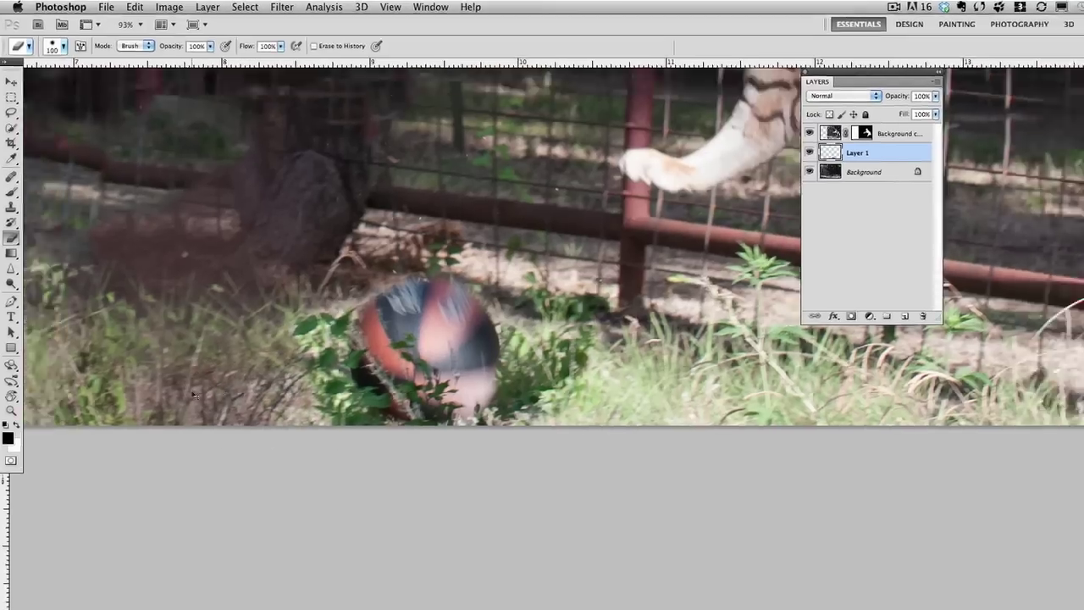
- Crop the image to a vertical frame around the moved tiger and the copied ball, cutting off the shed, wheel and original ball
{"action": "key", "text": "ctrl+0"}
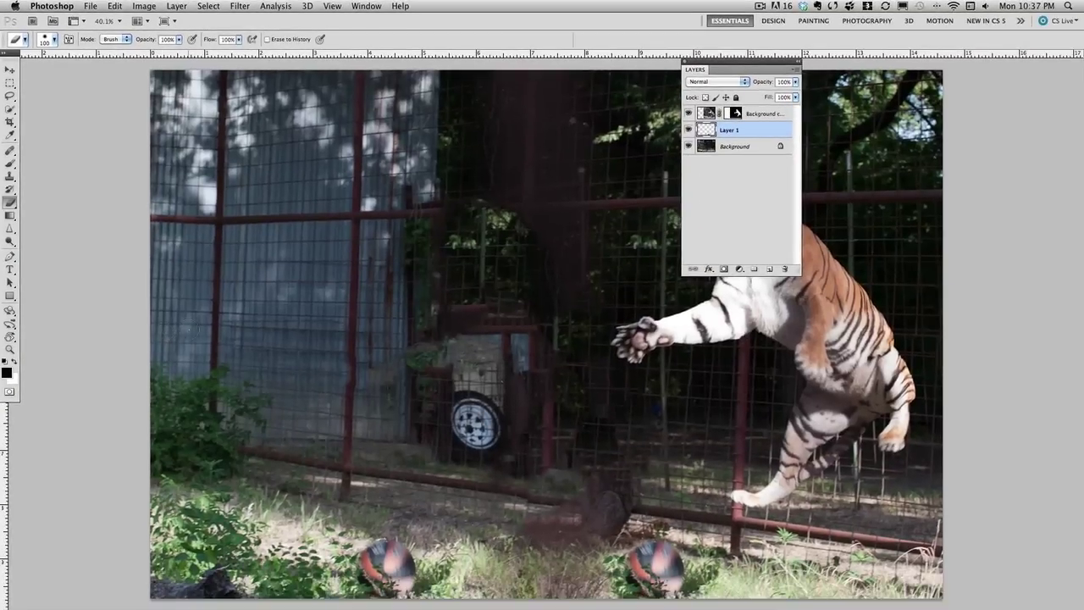
{"action": "left_click_drag", "start_coordinate": [666, 411], "coordinate": [416, 339]}
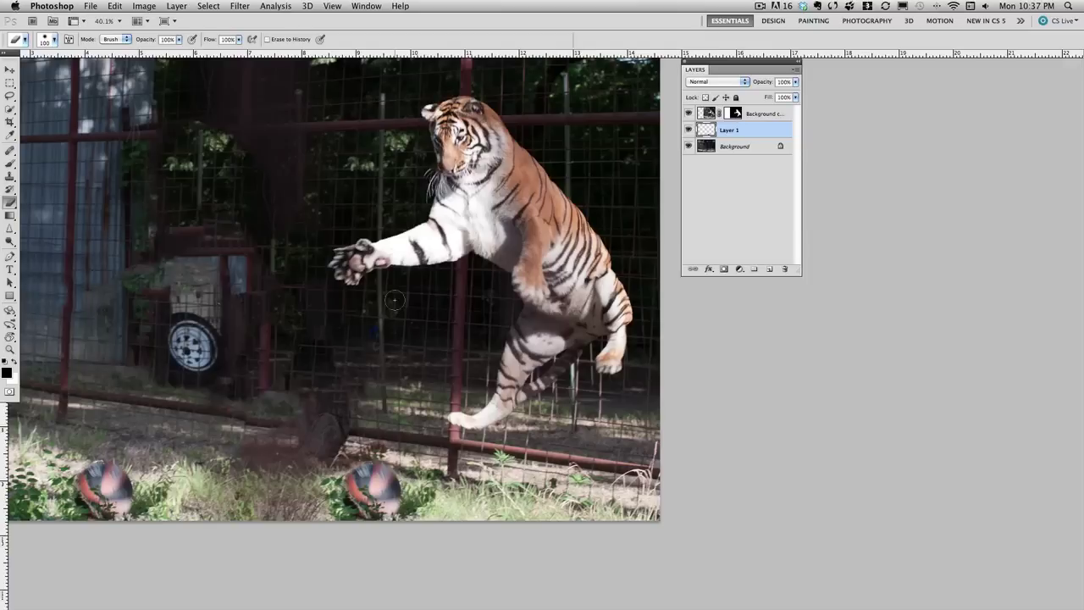
{"action": "key", "text": "super+minus"}
{"action": "key", "text": "super+minus"}
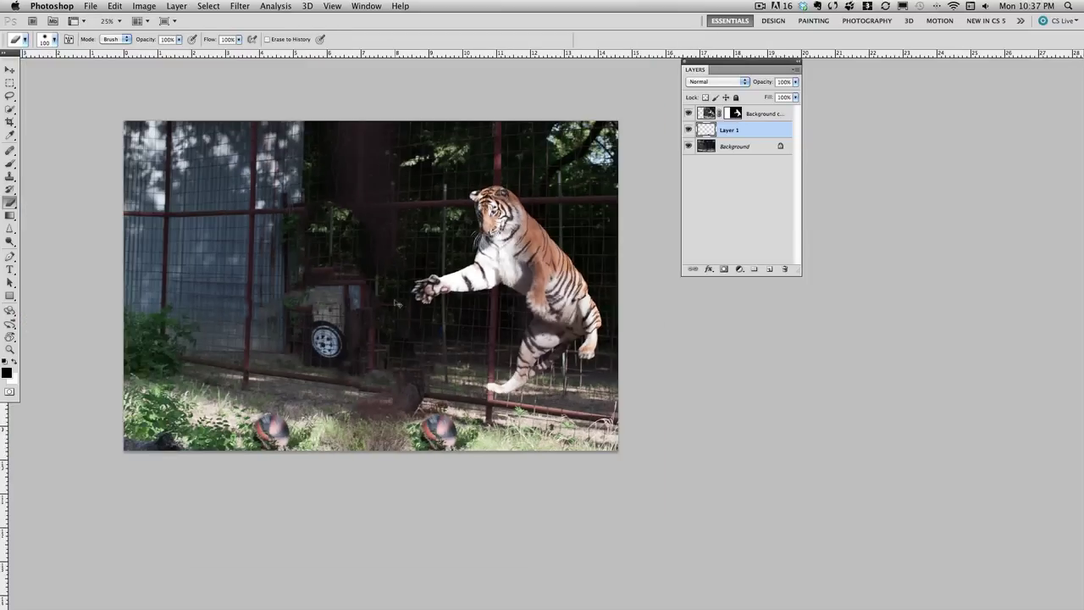
{"action": "key", "text": "c"}
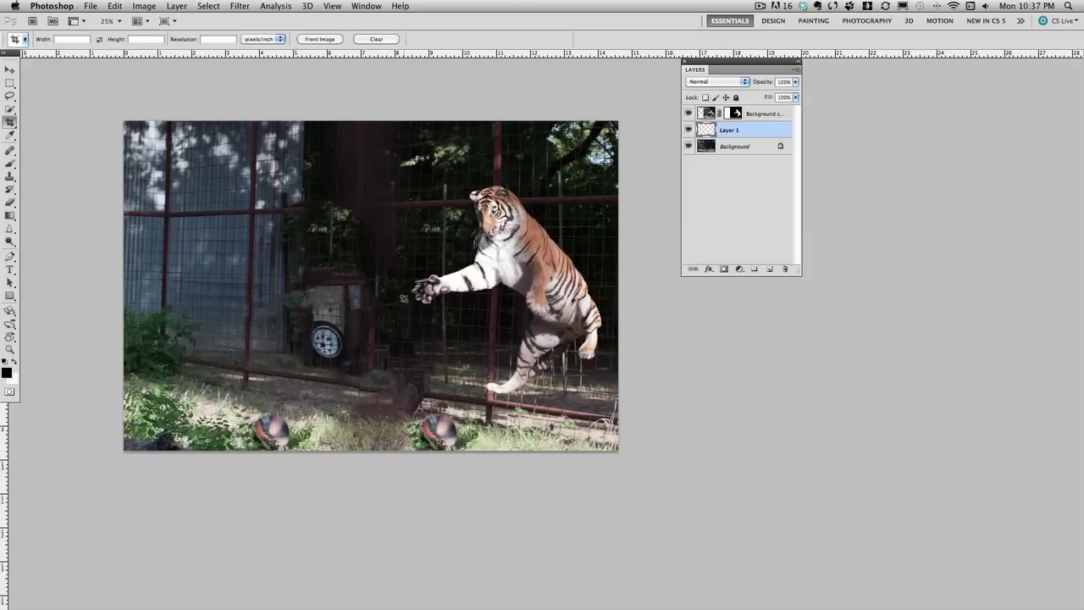
{"action": "mouse_move", "coordinate": [403, 292]}
{"action": "left_mouse_down"}
{"action": "mouse_move", "coordinate": [373, 259]}
{"action": "mouse_move", "coordinate": [342, 246]}
{"action": "left_mouse_up"}
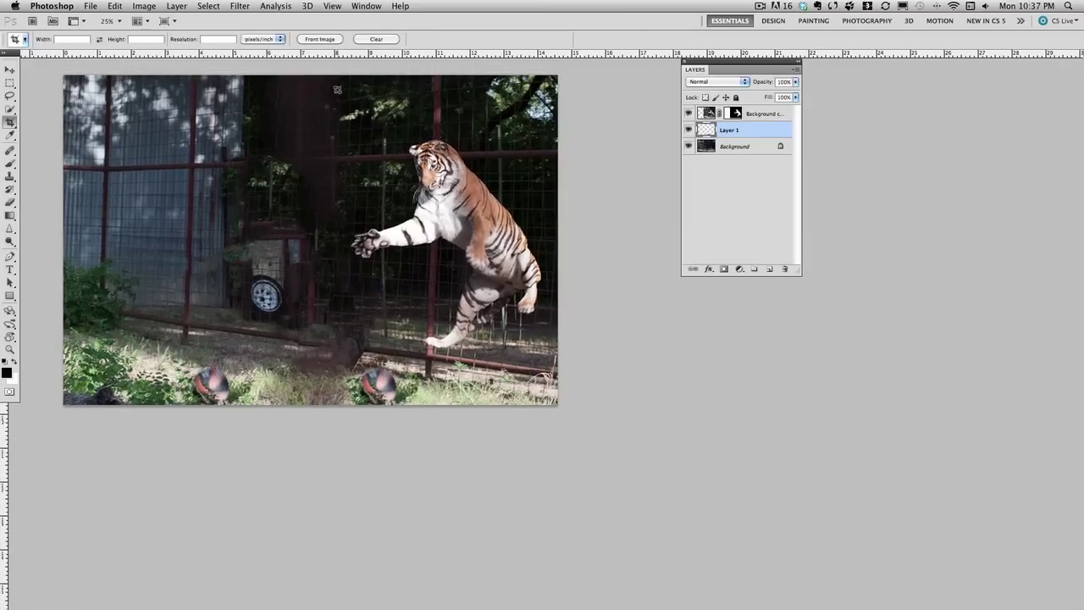
{"action": "left_click_drag", "start_coordinate": [330, 78], "coordinate": [555, 421]}
{"action": "left_click_drag", "start_coordinate": [442, 76], "coordinate": [442, 84]}
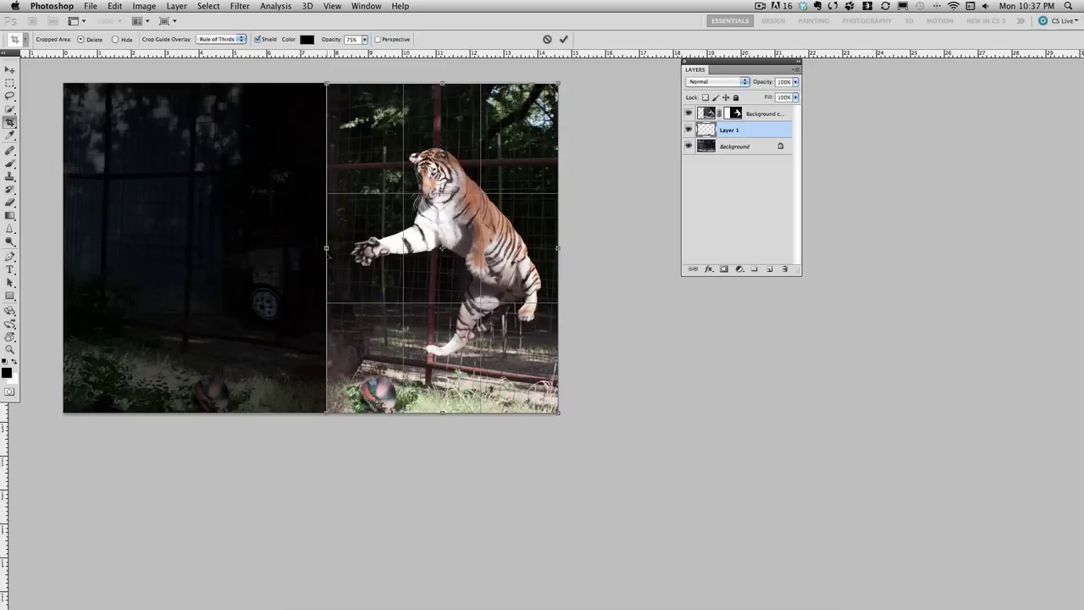
{"action": "left_click_drag", "start_coordinate": [326, 249], "coordinate": [326, 252]}
{"action": "key", "text": "Return"}
{"action": "left_click_drag", "start_coordinate": [540, 341], "coordinate": [342, 246]}
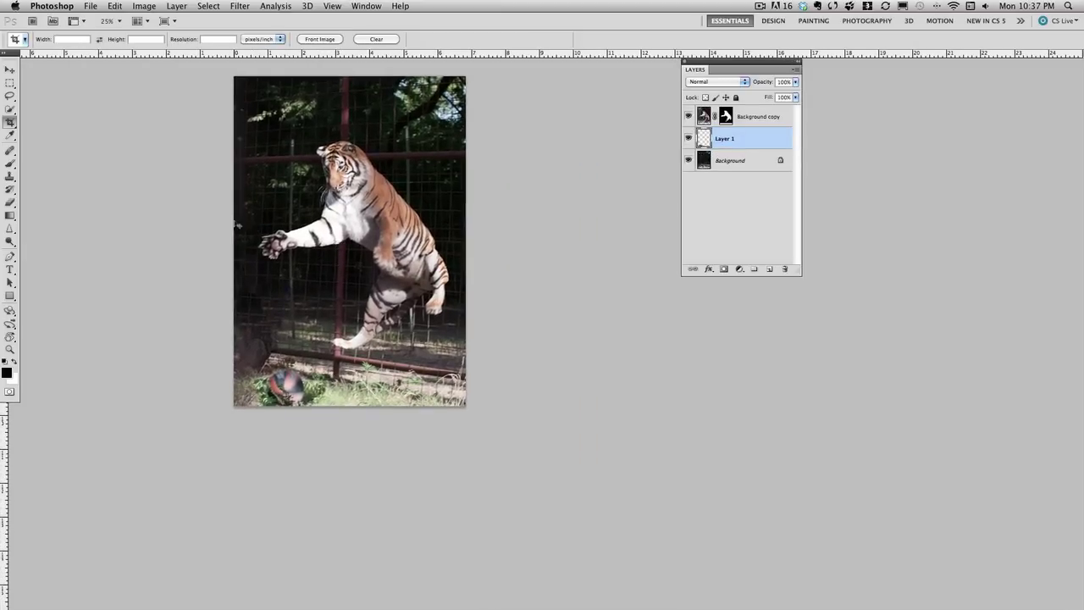
- Close the cropped tiger document with its changes saved, and switch to Lightroom
{"action": "key", "text": "super+w"}
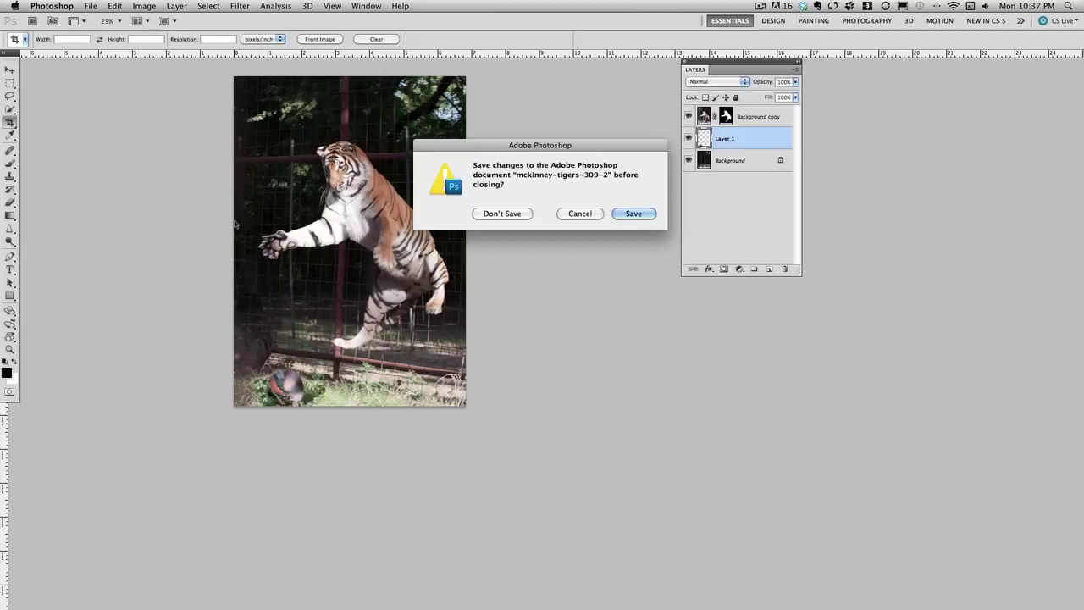
{"action": "left_click", "coordinate": [635, 214]}
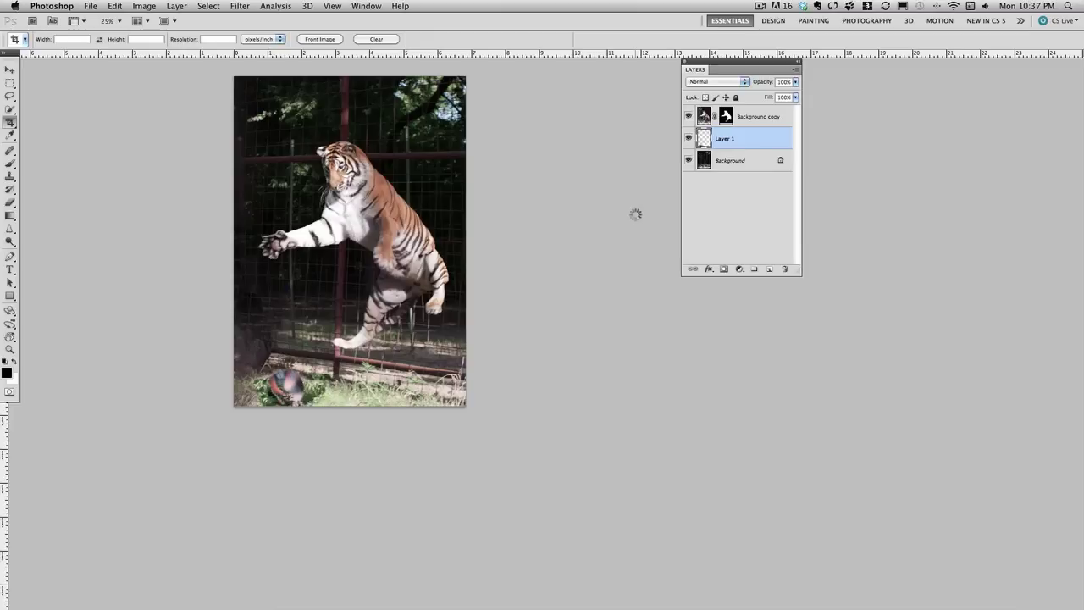
{"action": "key", "text": "super+Tab"}
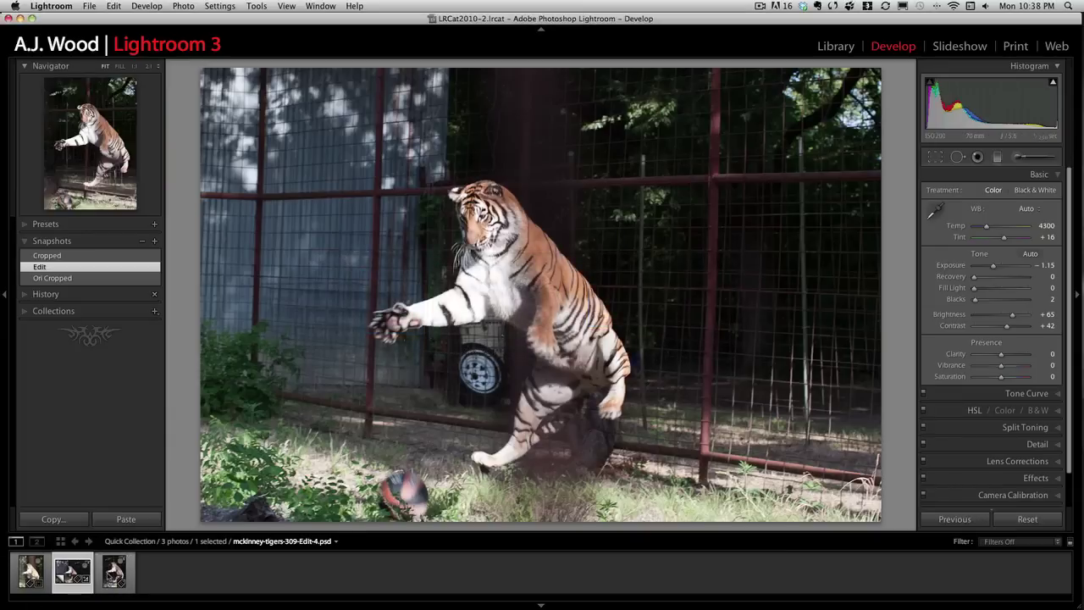
- Select all three tiger photos and compare the bright cropped original side by side with the recomposed vertical version
{"action": "left_click", "coordinate": [115, 574]}
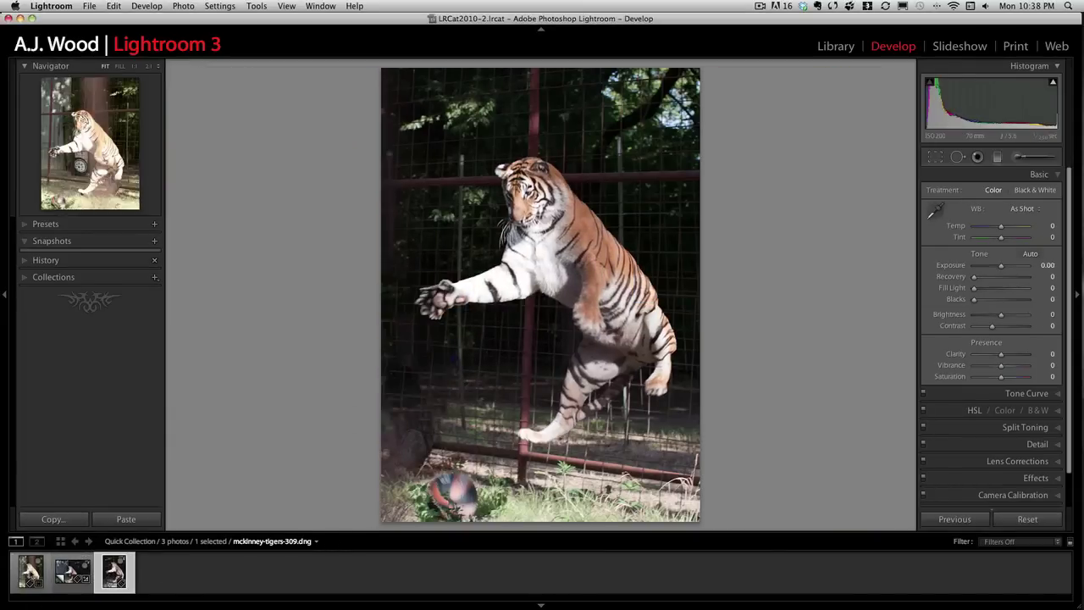
{"action": "left_click", "coordinate": [32, 574]}
{"action": "left_click", "coordinate": [114, 581], "text": "shift"}
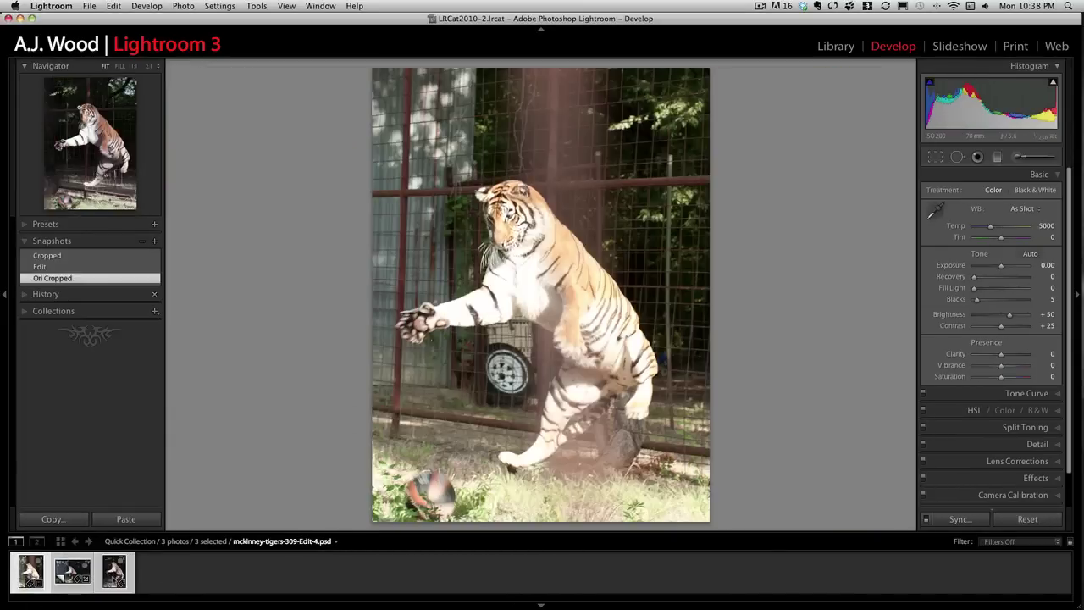
{"action": "key", "text": "c"}
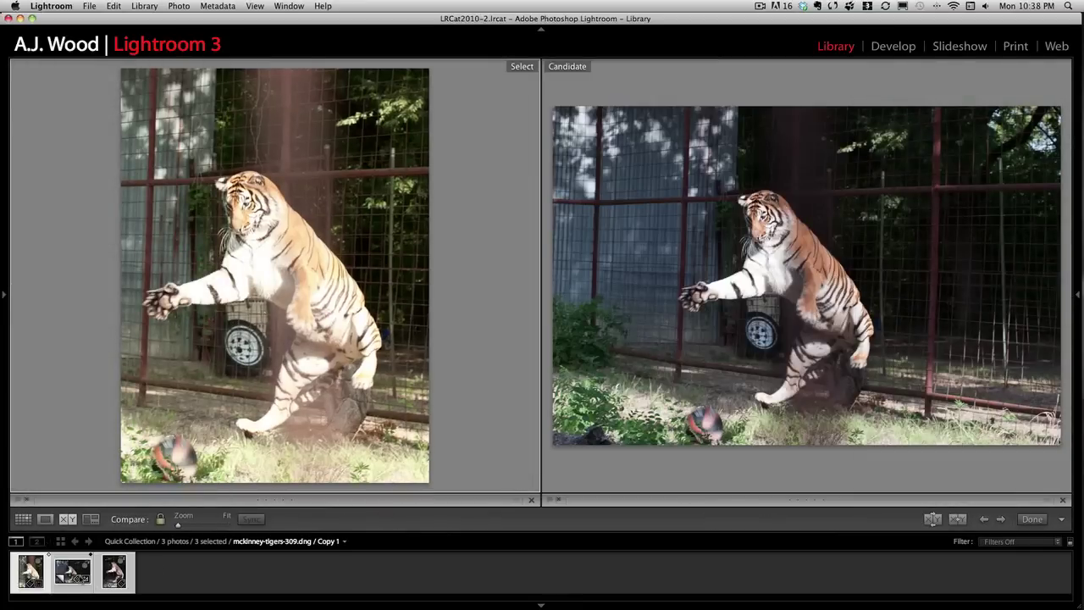
{"action": "key", "text": "Right"}
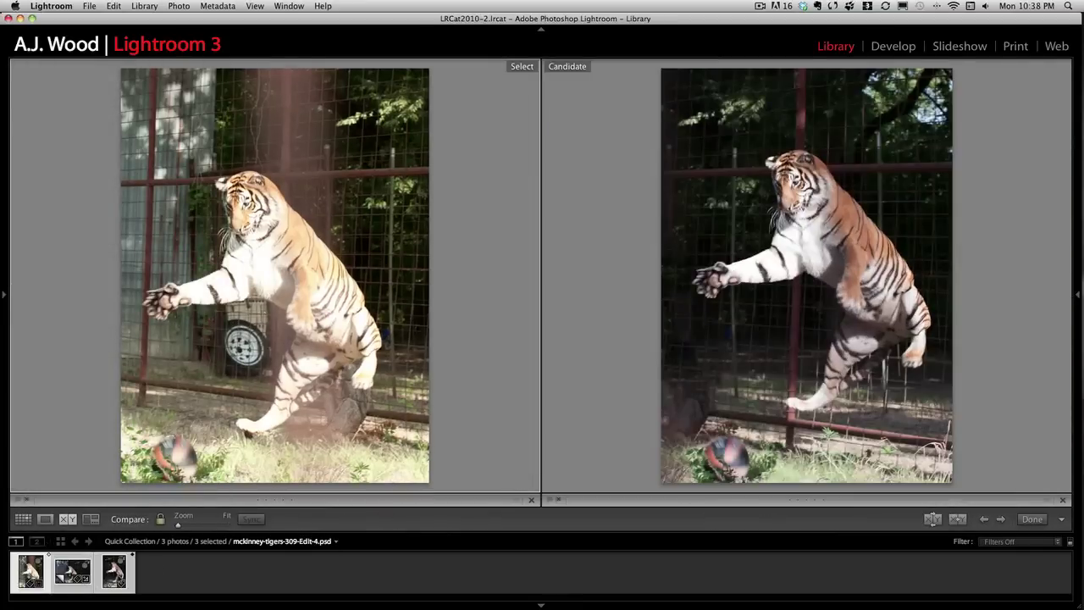